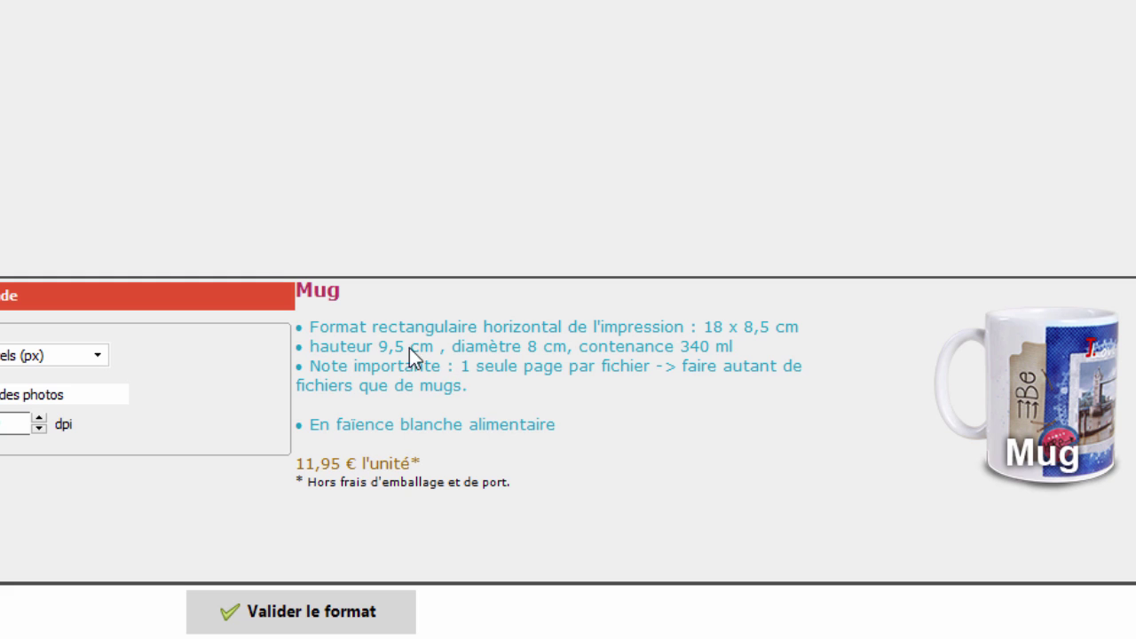
Validate the mug format to open the editor on a blank mug page
{"action": "left_click", "coordinate": [270, 622]}
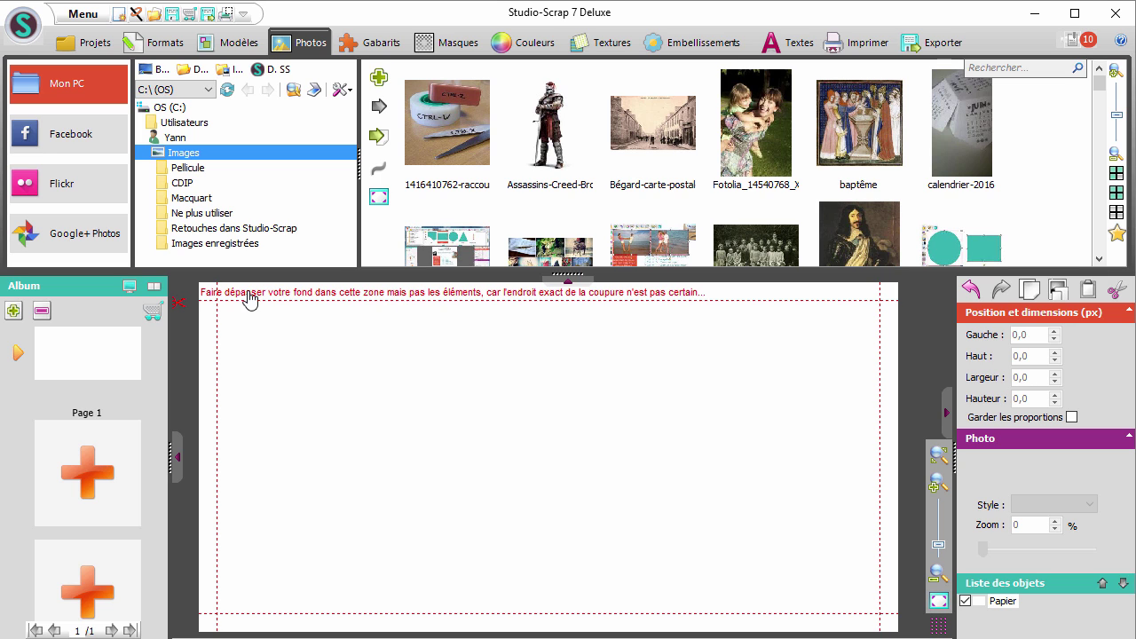
Apply the branche-fleuri-dessin-beige texture from the Textures library as the page background
{"action": "left_click", "coordinate": [586, 45]}
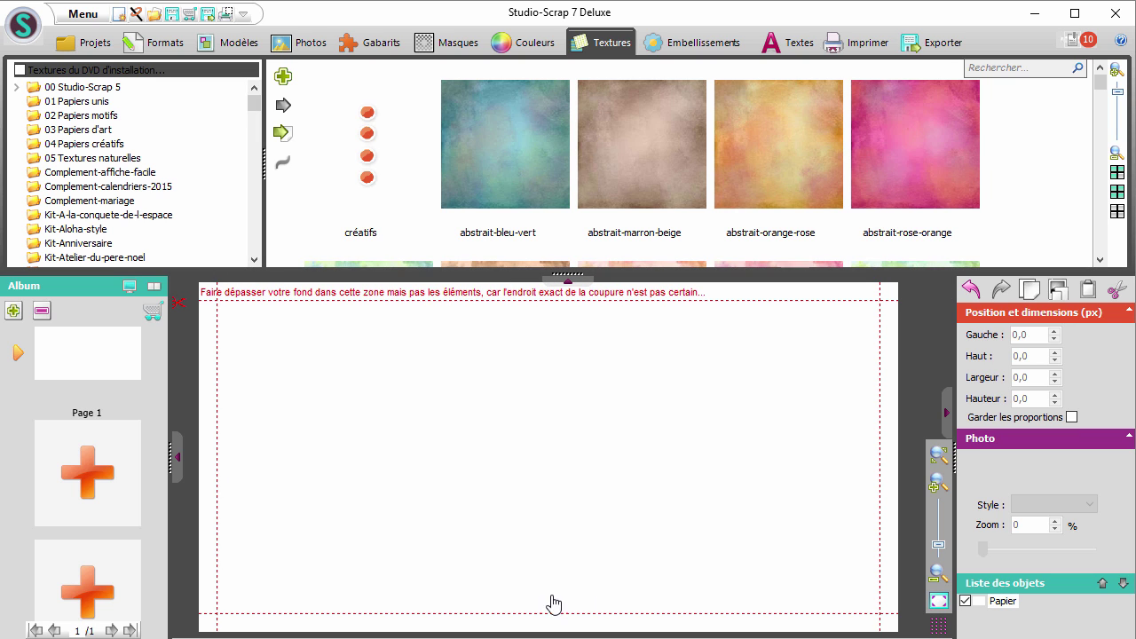
{"action": "left_click", "coordinate": [1100, 260]}
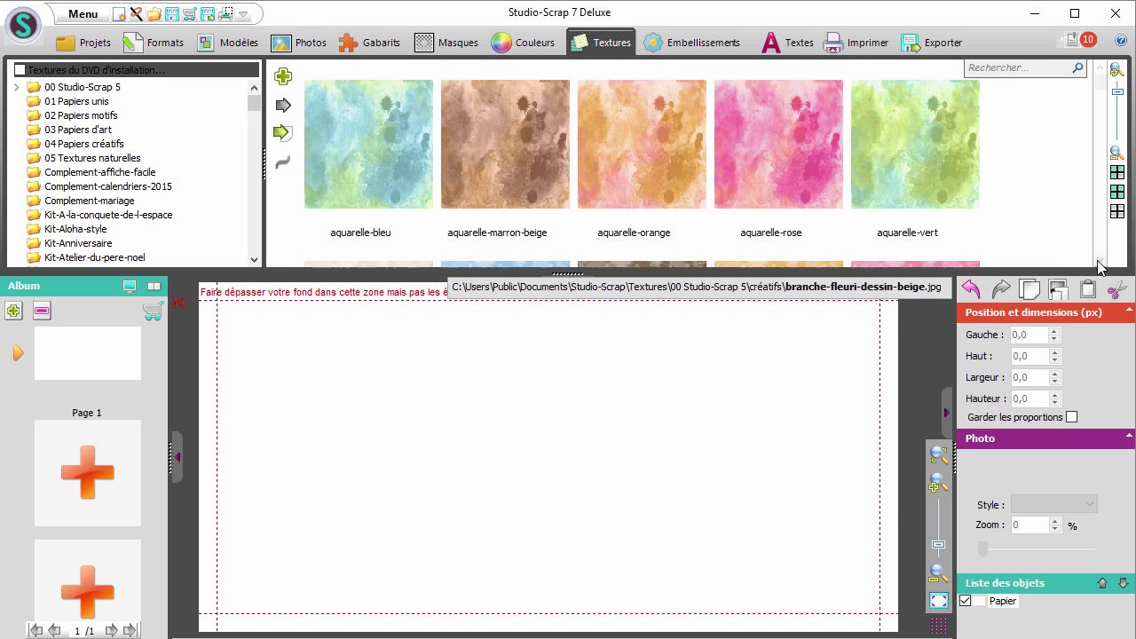
{"action": "left_click", "coordinate": [396, 263]}
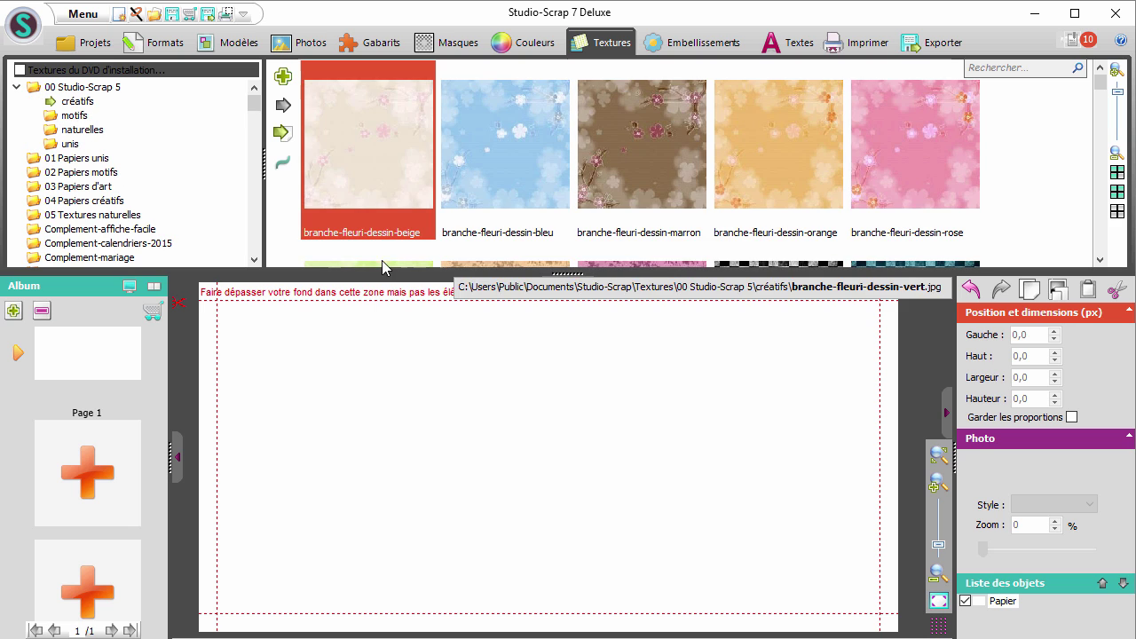
{"action": "left_click", "coordinate": [293, 136]}
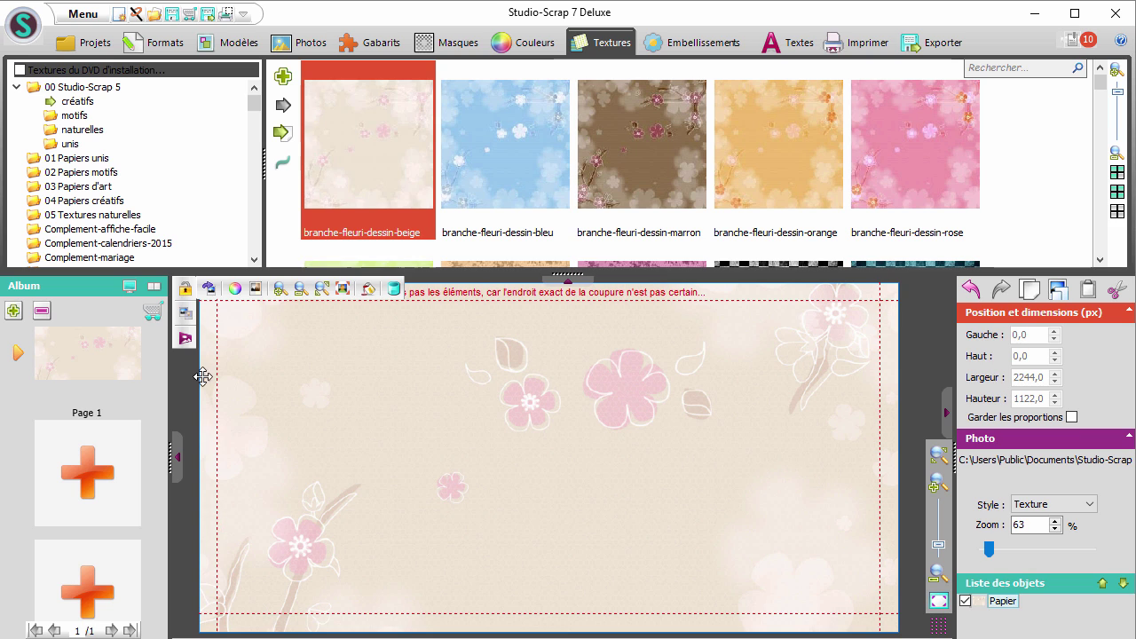
Turn the floral texture into an 870 x 1129 px full-height strip at left 650 px on white
{"action": "left_click", "coordinate": [393, 291]}
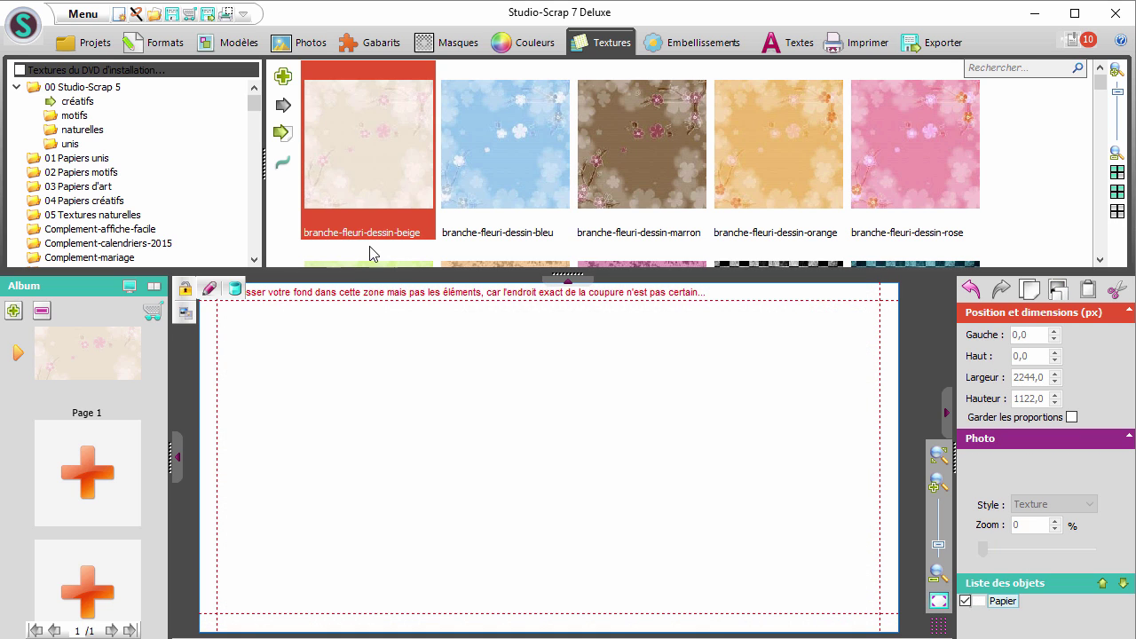
{"action": "left_click", "coordinate": [282, 85]}
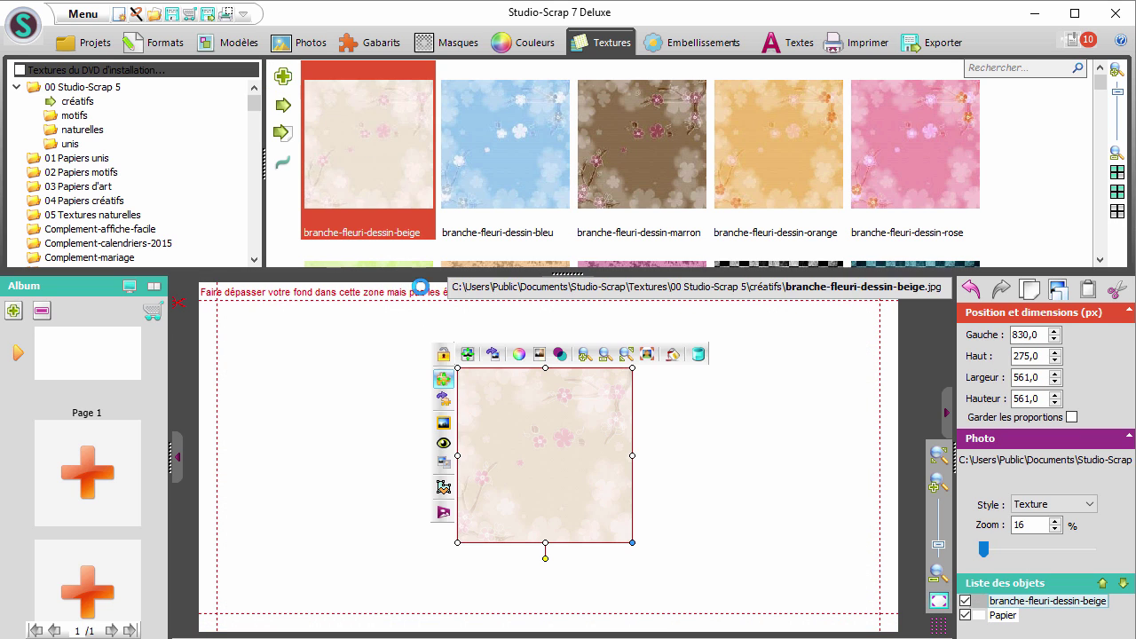
{"action": "left_click_drag", "start_coordinate": [481, 382], "coordinate": [434, 313]}
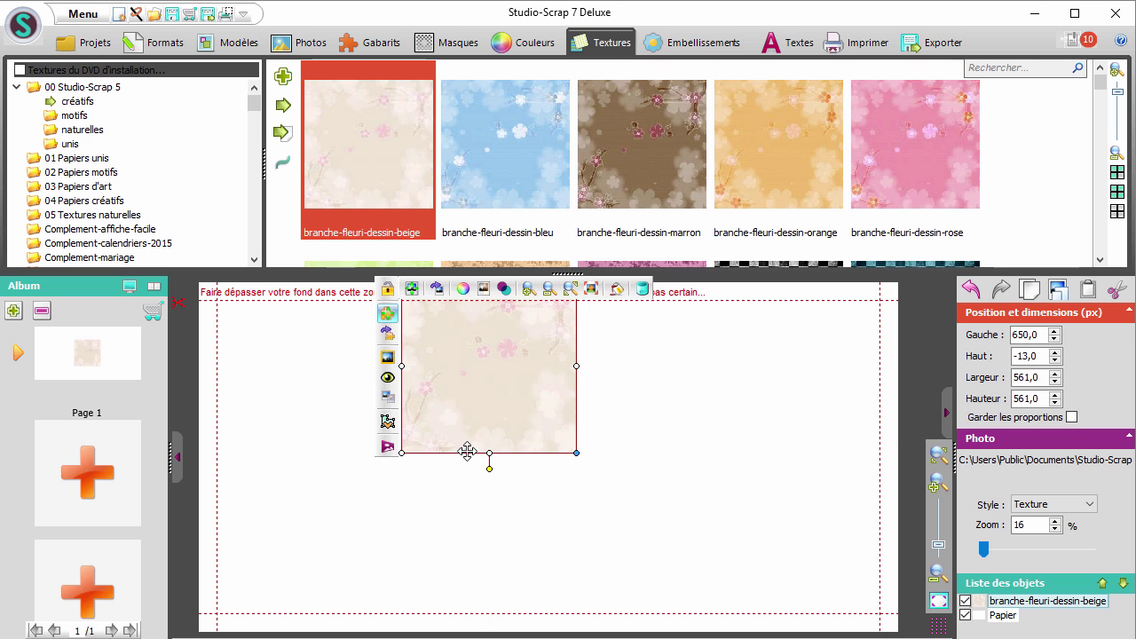
{"action": "left_click_drag", "start_coordinate": [489, 454], "coordinate": [497, 634]}
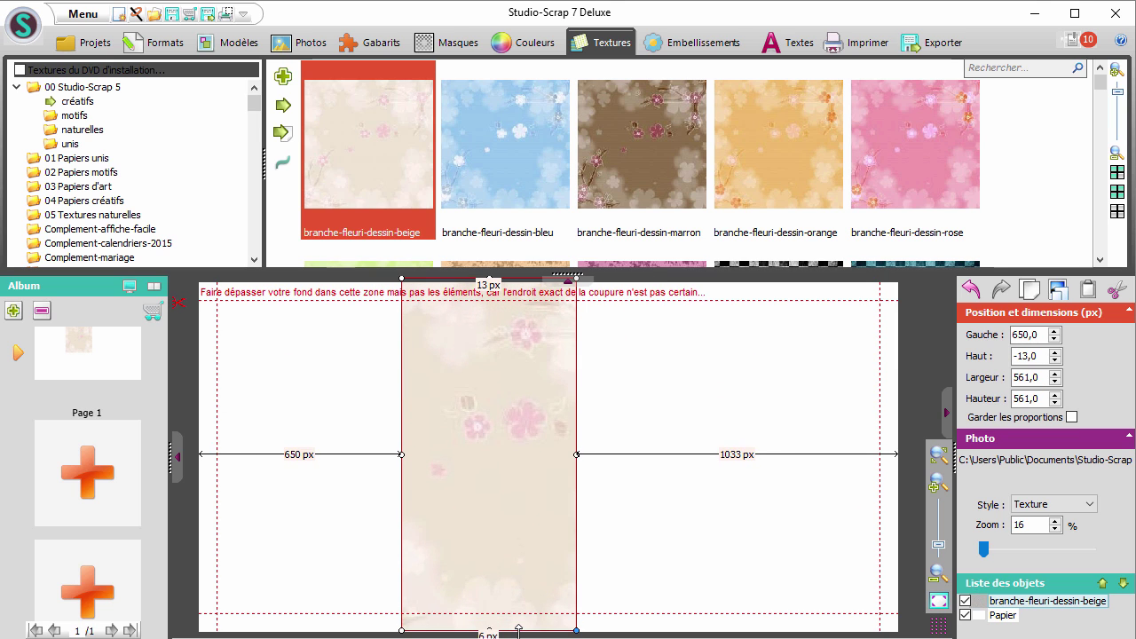
{"action": "left_click_drag", "start_coordinate": [577, 451], "coordinate": [673, 454]}
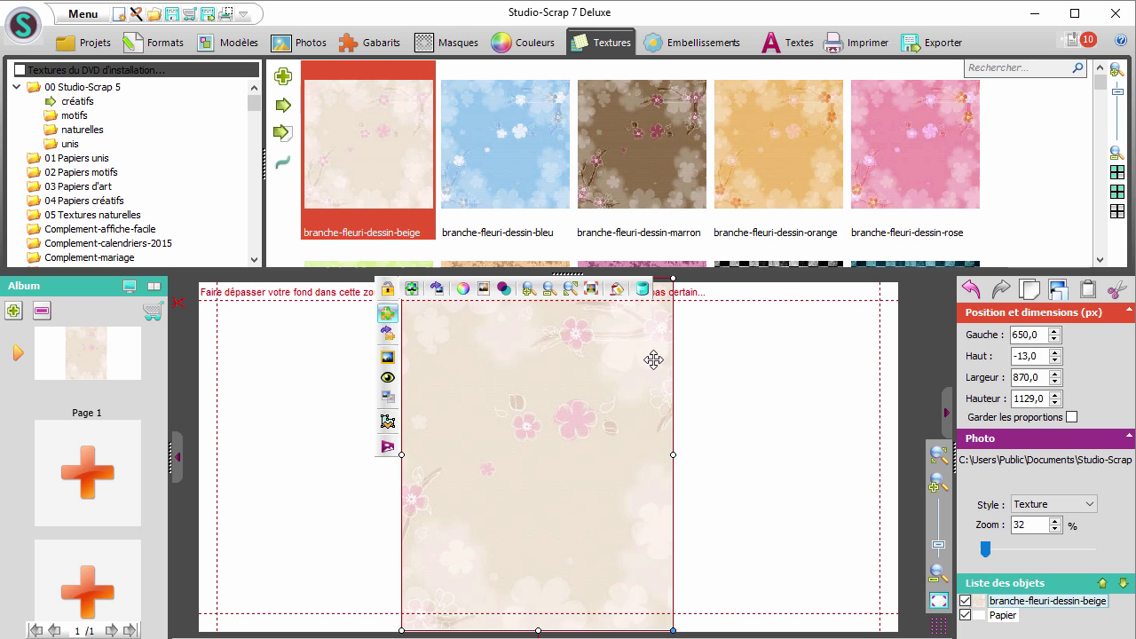
{"action": "left_click", "coordinate": [362, 521]}
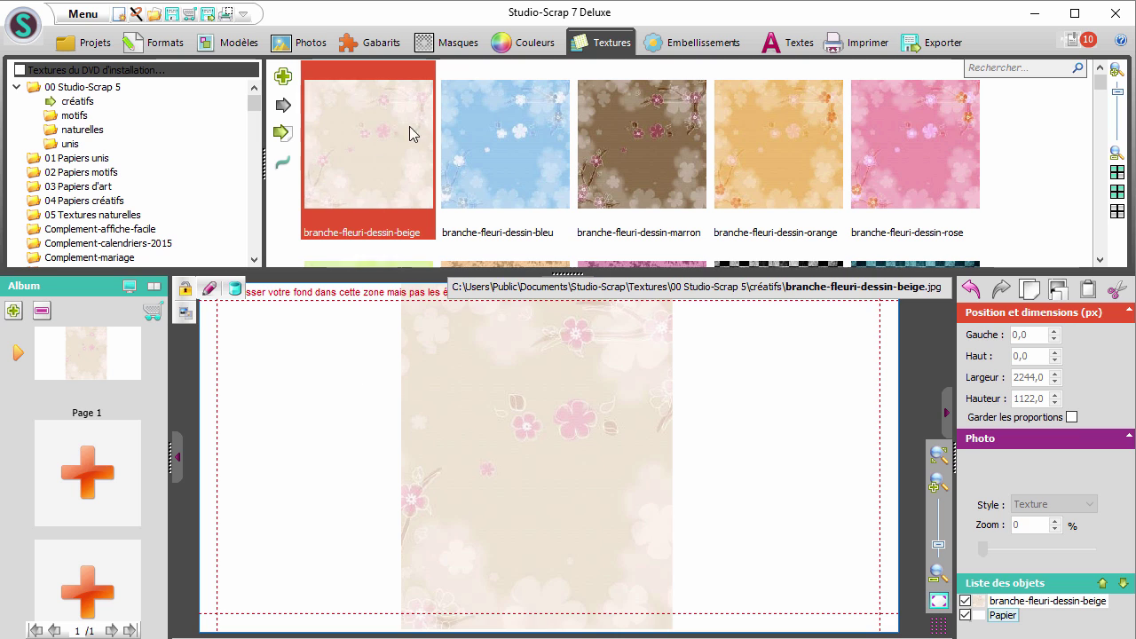
Add the Fotolia_14540768_XL mother-and-child photo onto the floral strip at 281 x 422 px
{"action": "left_click", "coordinate": [302, 42]}
{"action": "left_click", "coordinate": [742, 101]}
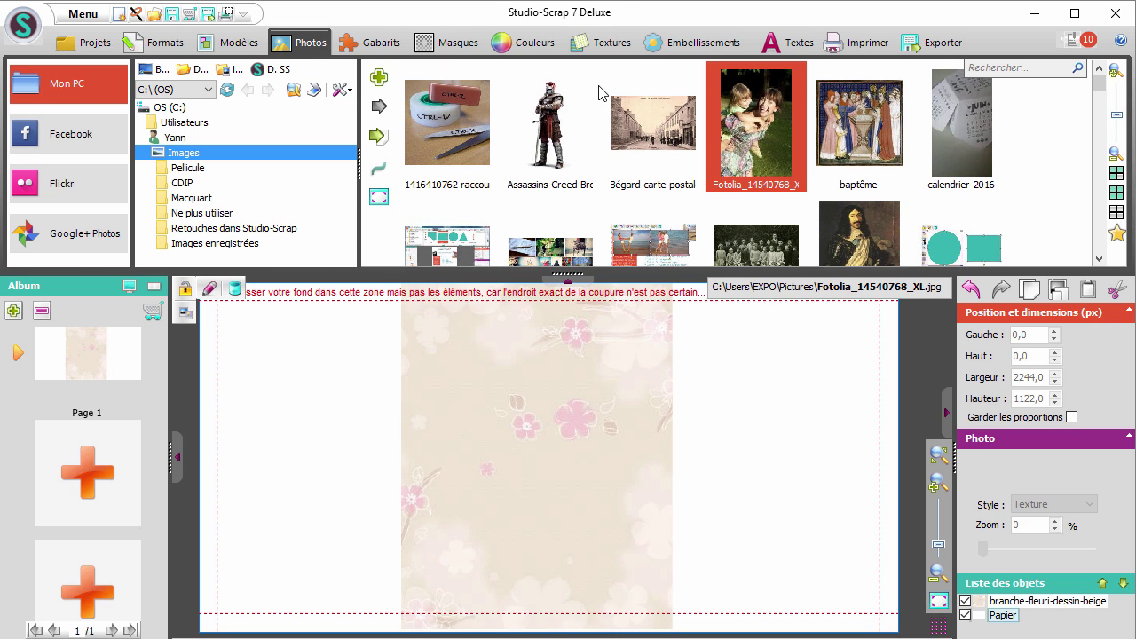
{"action": "left_click", "coordinate": [379, 78]}
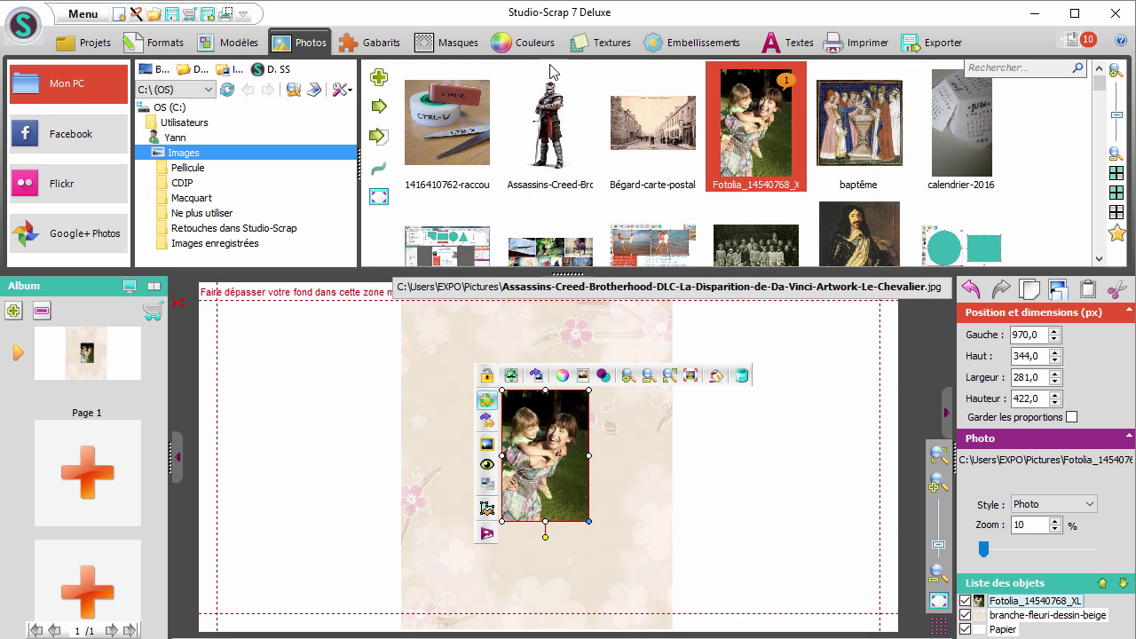
{"action": "left_click", "coordinate": [668, 44]}
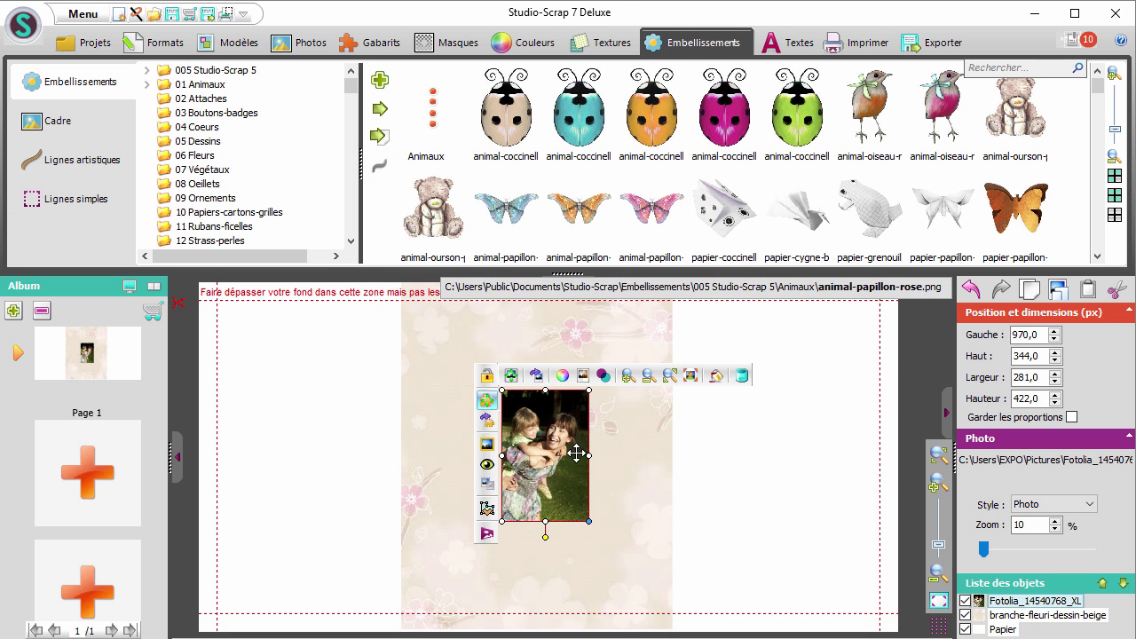
{"action": "left_click", "coordinate": [353, 483]}
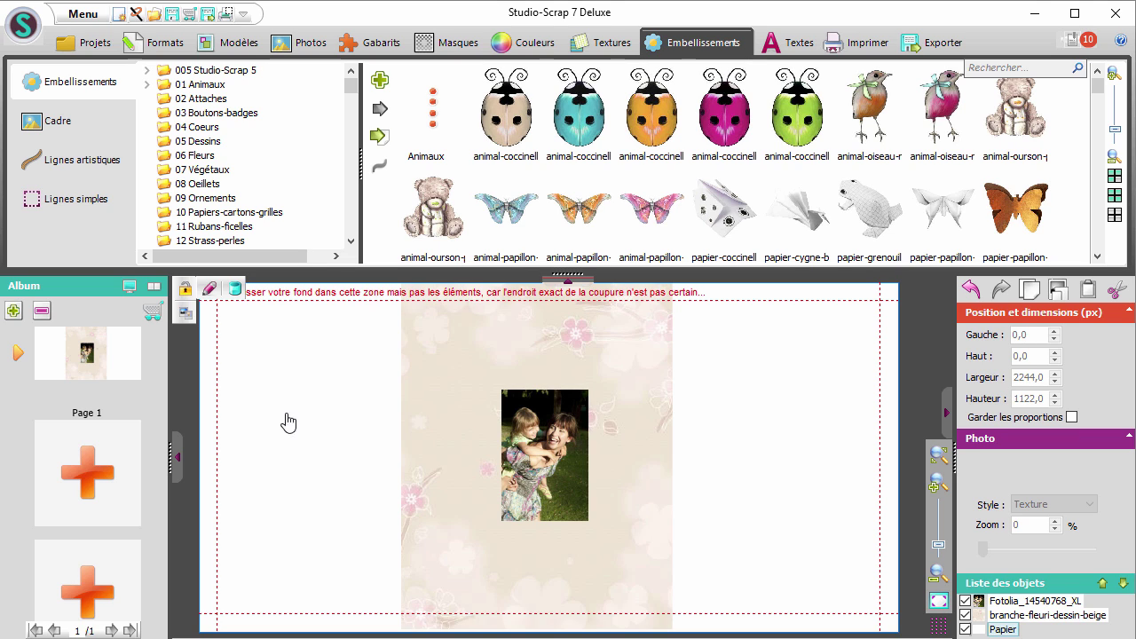
Save the composition as 'mug' in the Bureau folder with Enregistrer sous
{"action": "left_click", "coordinate": [18, 29]}
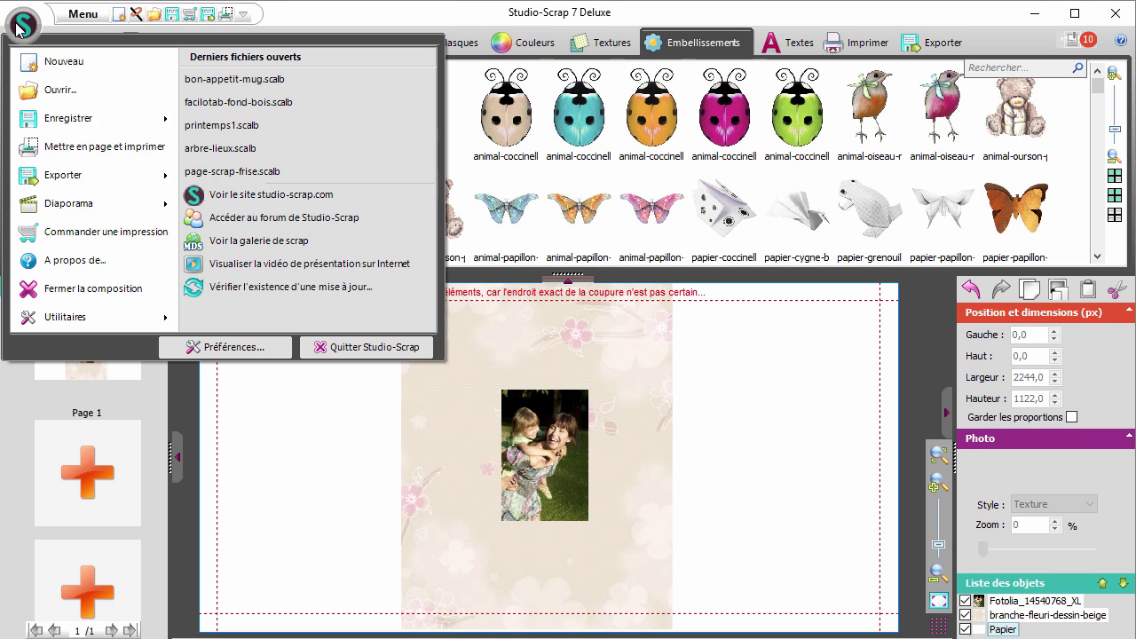
{"action": "mouse_move", "coordinate": [51, 118]}
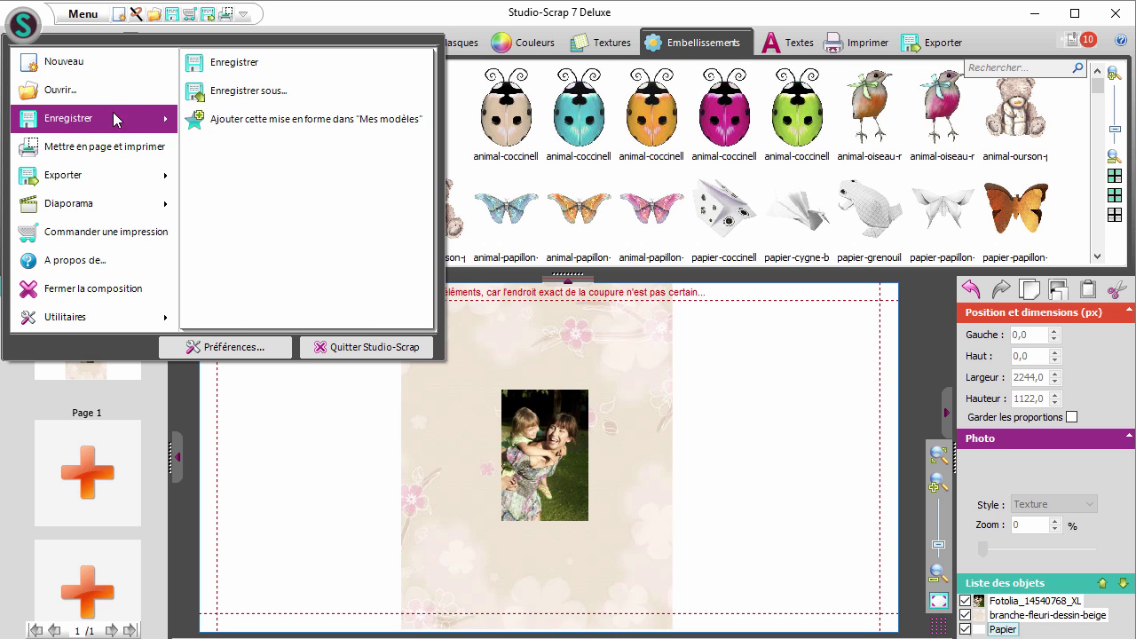
{"action": "left_click", "coordinate": [203, 96]}
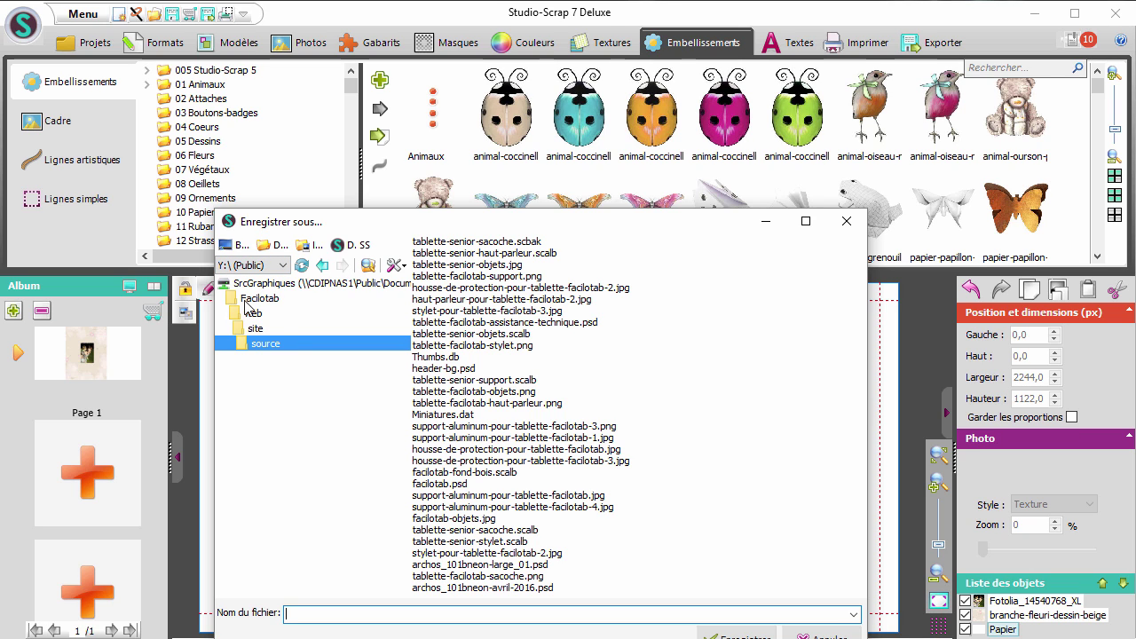
{"action": "left_click", "coordinate": [236, 245]}
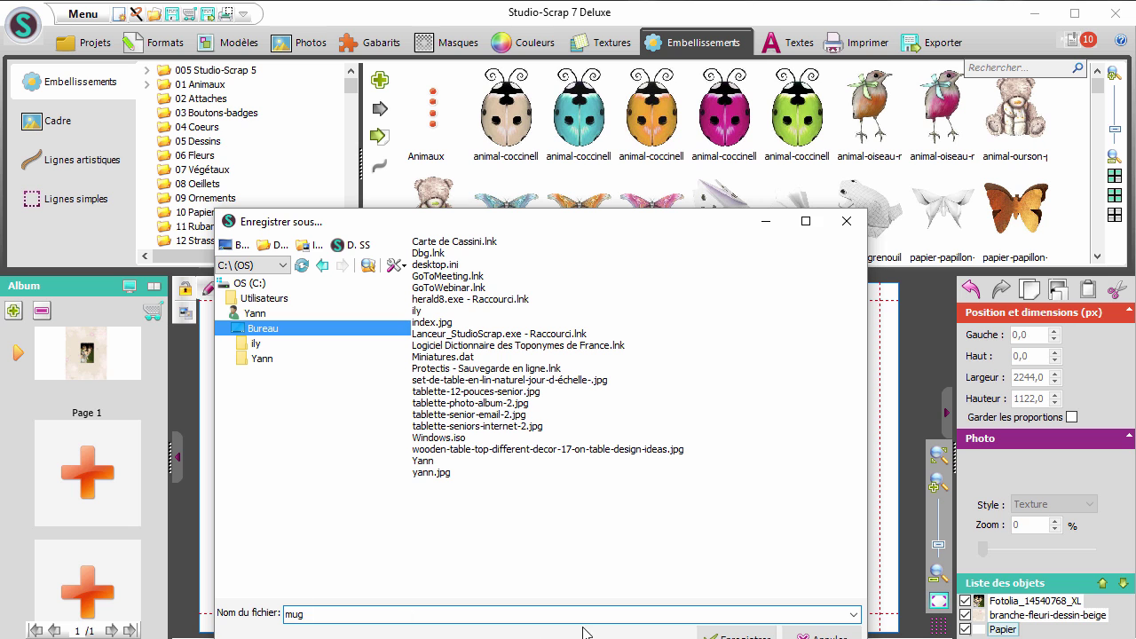
{"action": "left_click", "coordinate": [715, 636]}
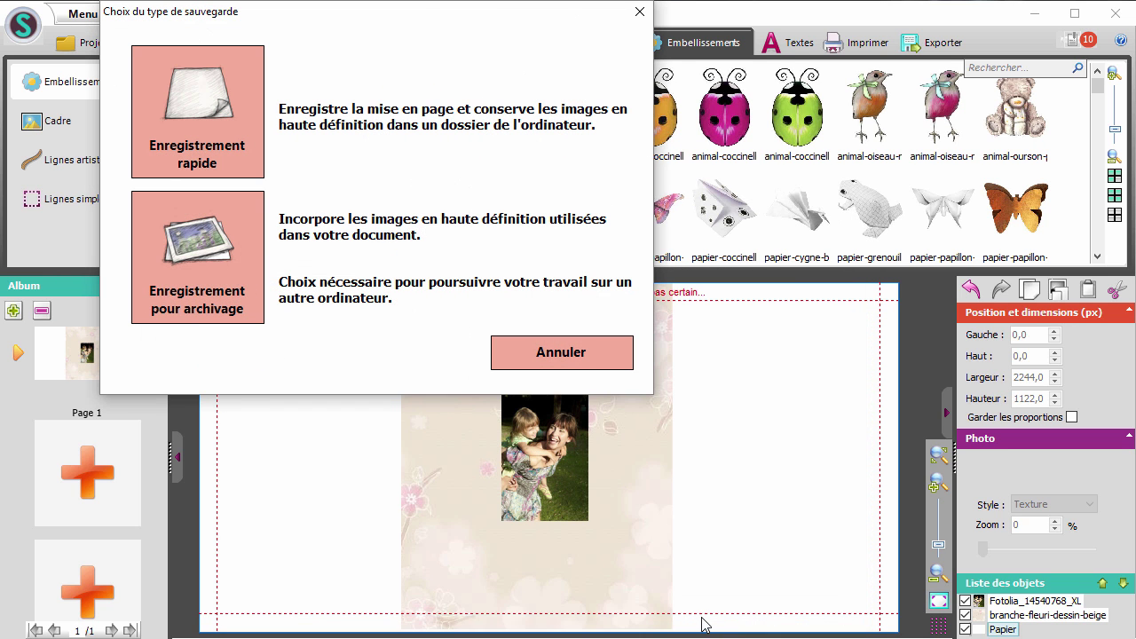
Save as an archive copy with high-definition images, producing mug.scalb
{"action": "left_click", "coordinate": [208, 271]}
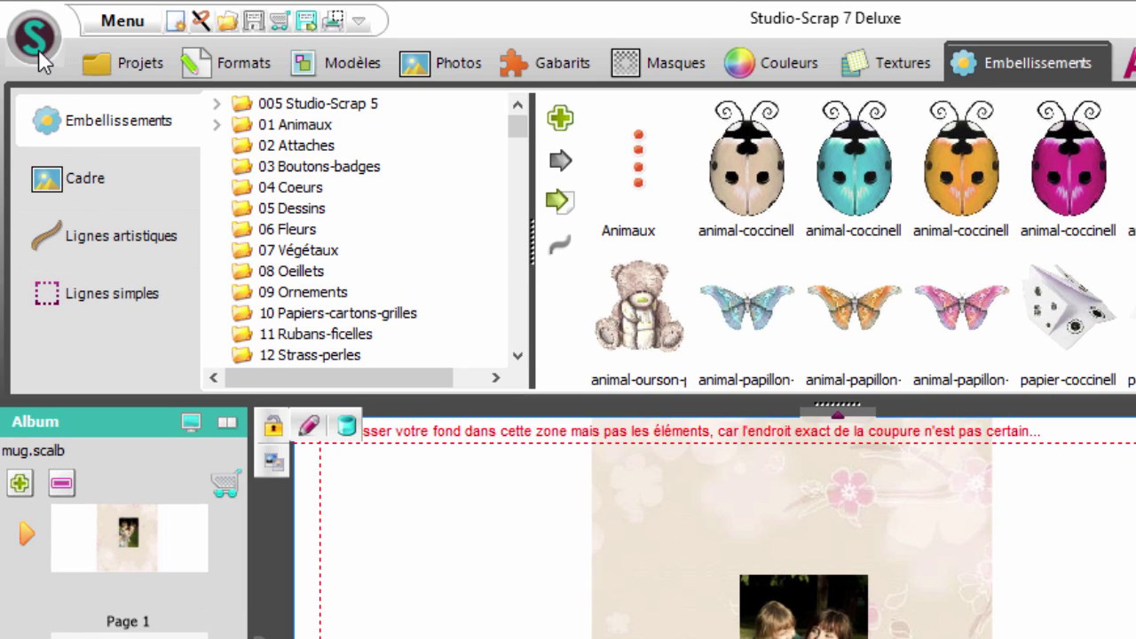
Start a 'Commander une impression' order and reach the composition choice with mug.scalb selected
{"action": "left_click", "coordinate": [38, 49]}
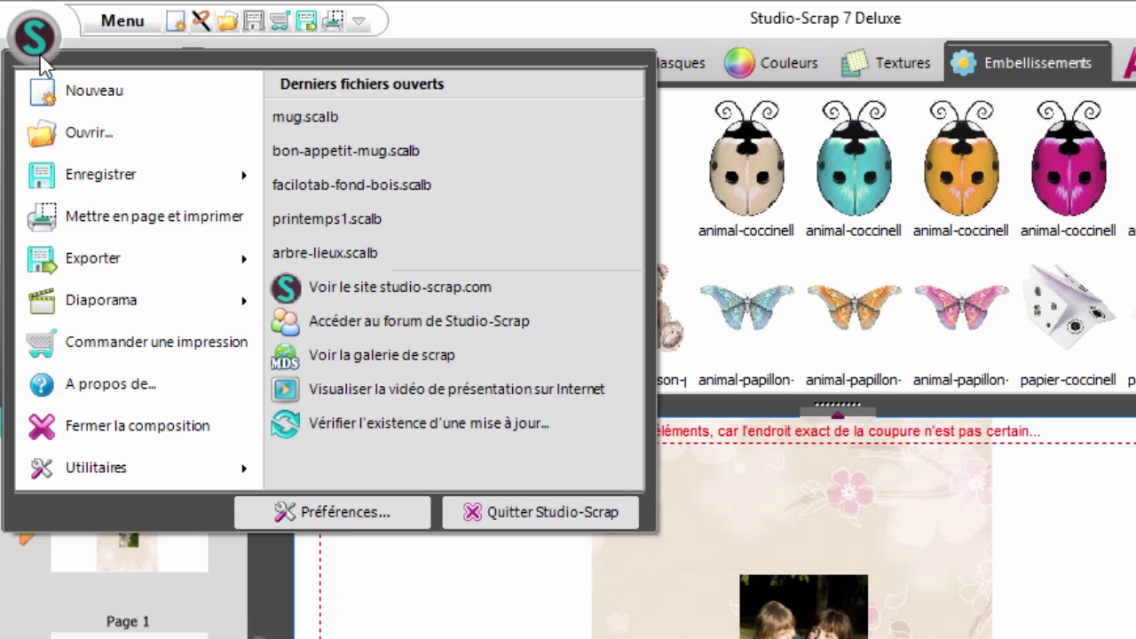
{"action": "left_click", "coordinate": [100, 331]}
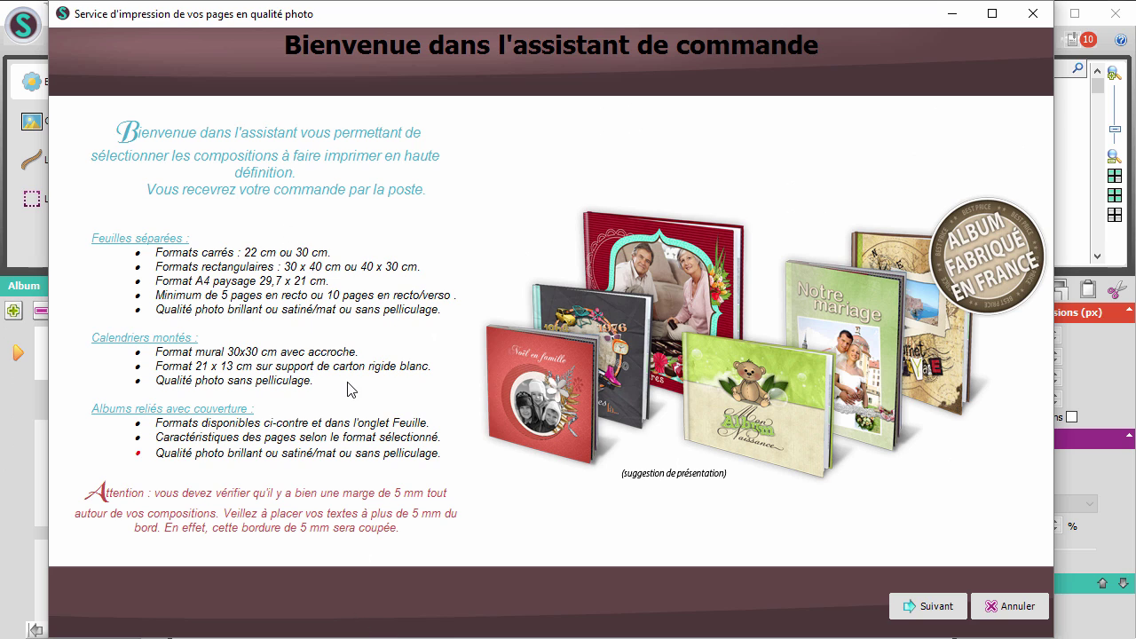
{"action": "left_click", "coordinate": [929, 609]}
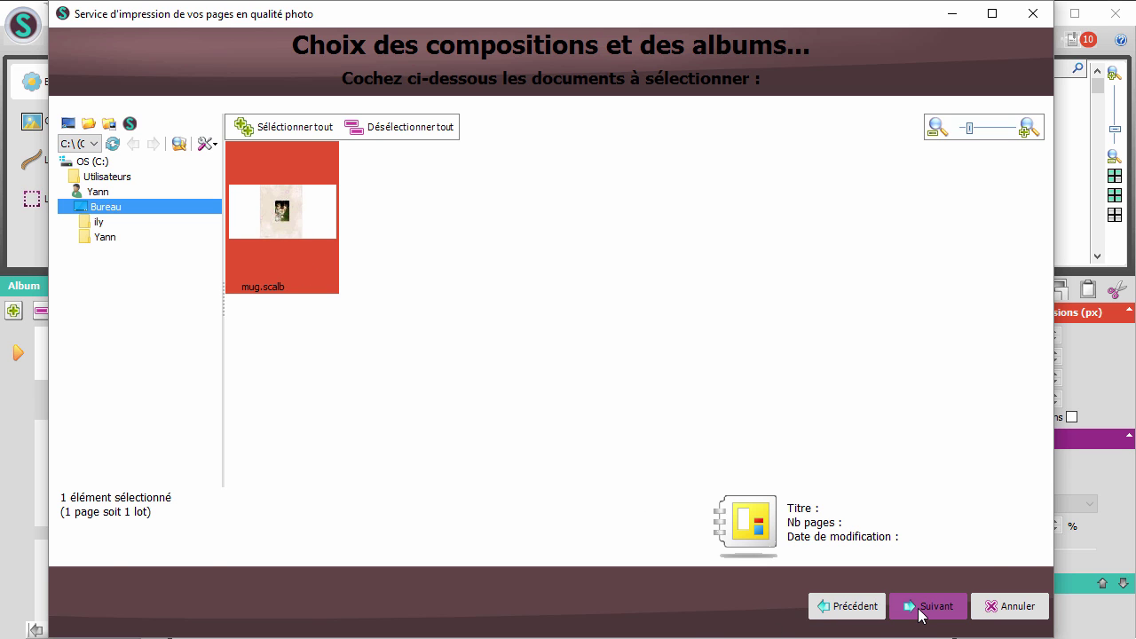
Order one 18 x 8.5 cm circular mug on glossy 250 g/m² paper, subtotal 11,95 €
{"action": "left_click", "coordinate": [924, 610]}
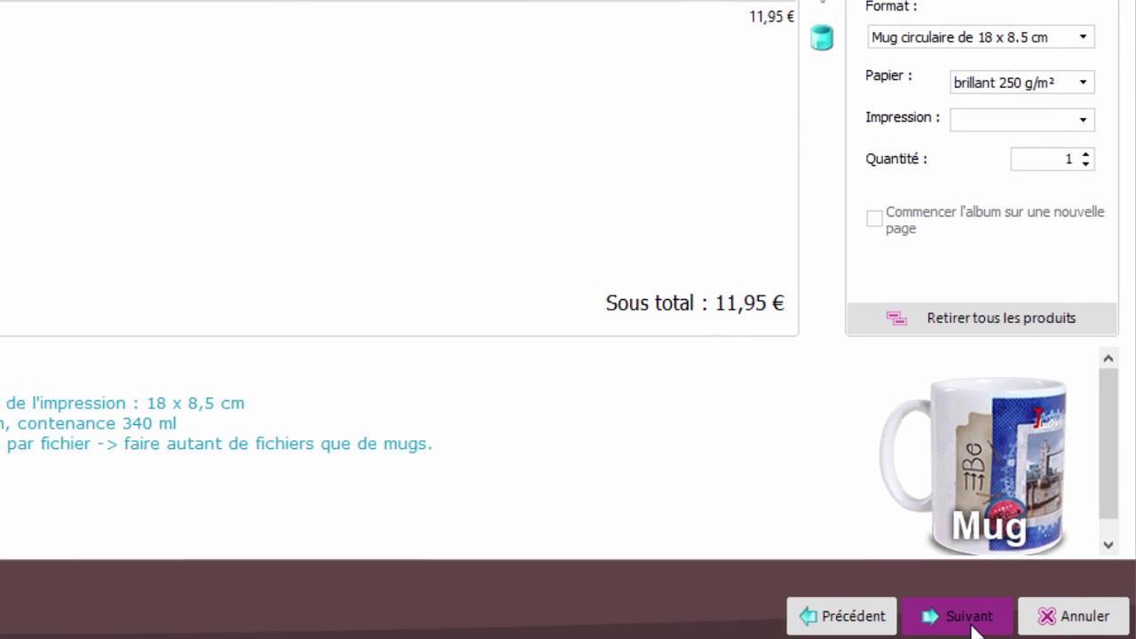
{"action": "left_click", "coordinate": [971, 609]}
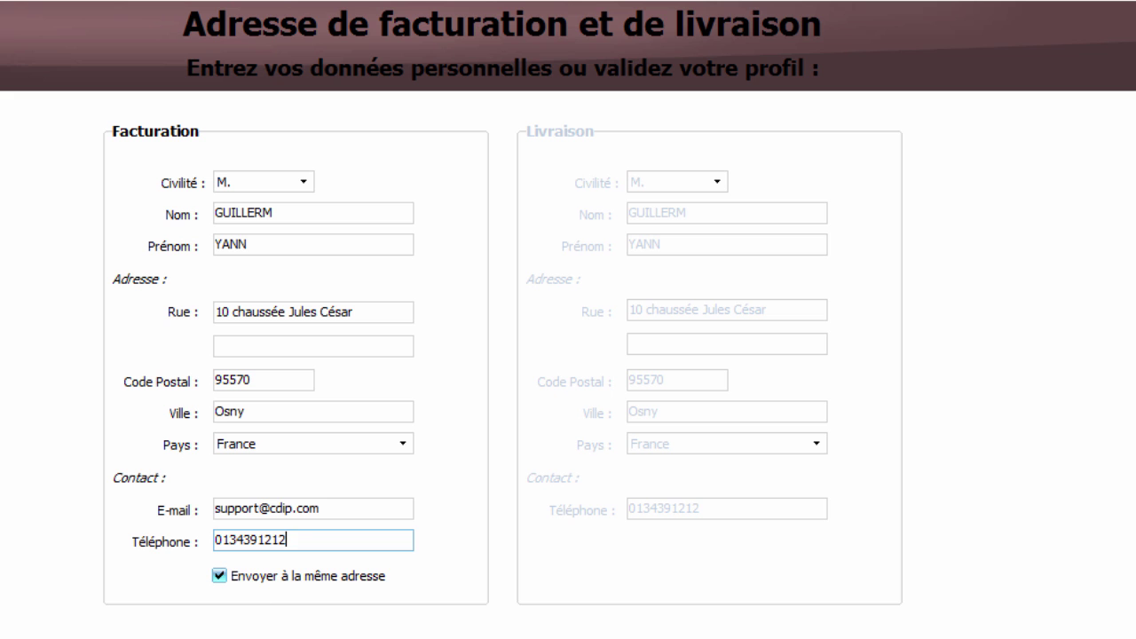
Accept the address and confirm the 13 € mug order to generate the print files
{"action": "left_click", "coordinate": [988, 617]}
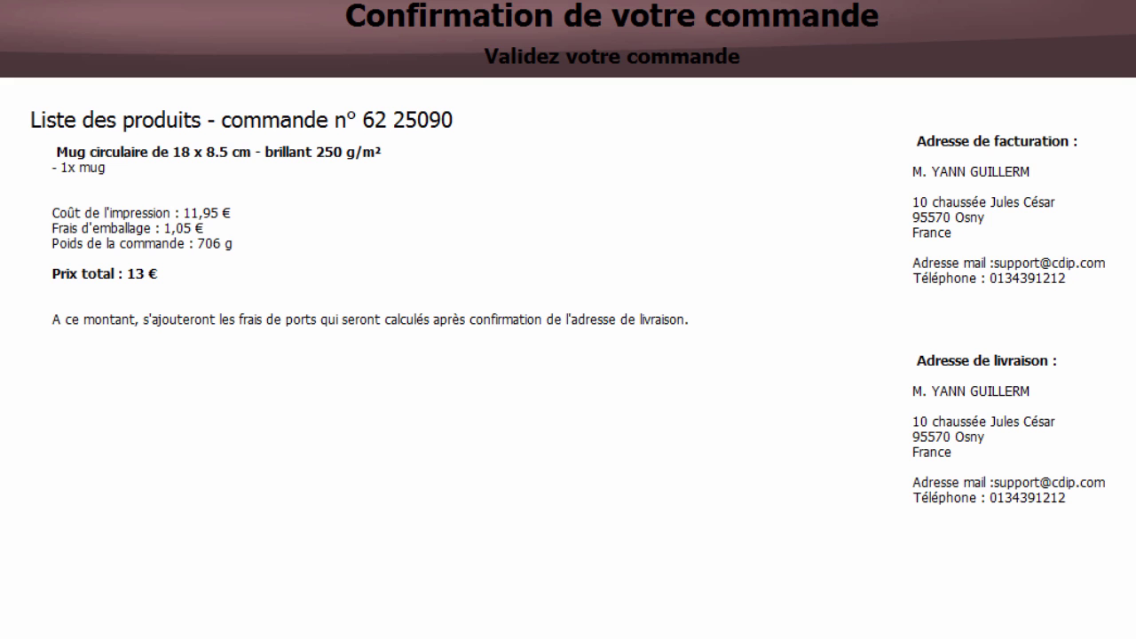
{"action": "left_click", "coordinate": [977, 631]}
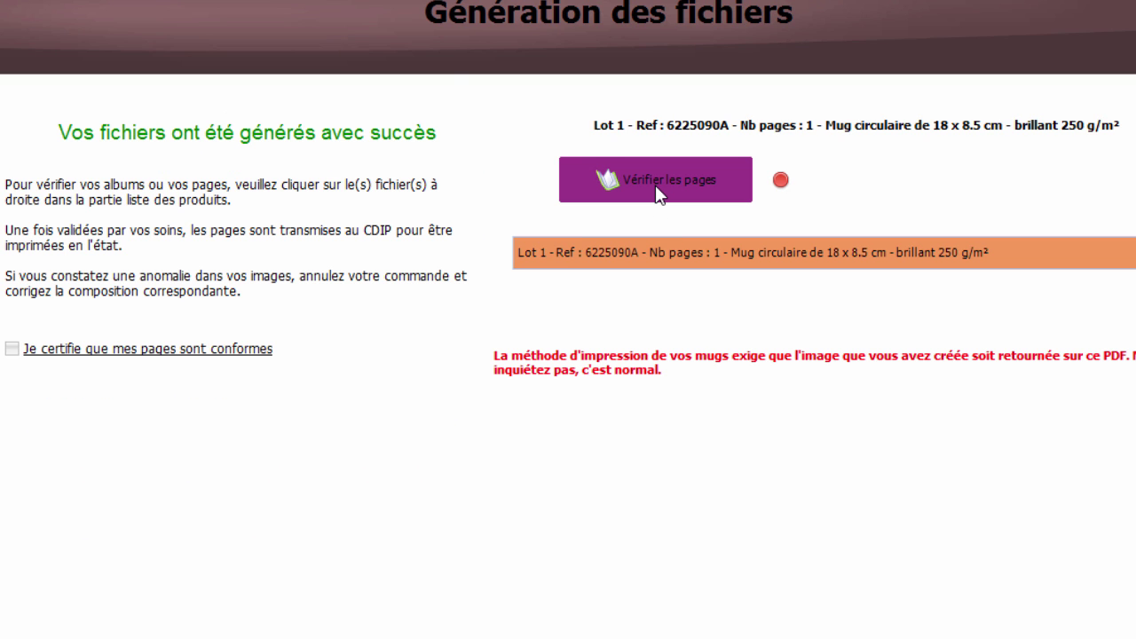
Review the generated 6225090A.pdf mug pages in Adobe Reader, then close it
{"action": "left_click", "coordinate": [657, 188]}
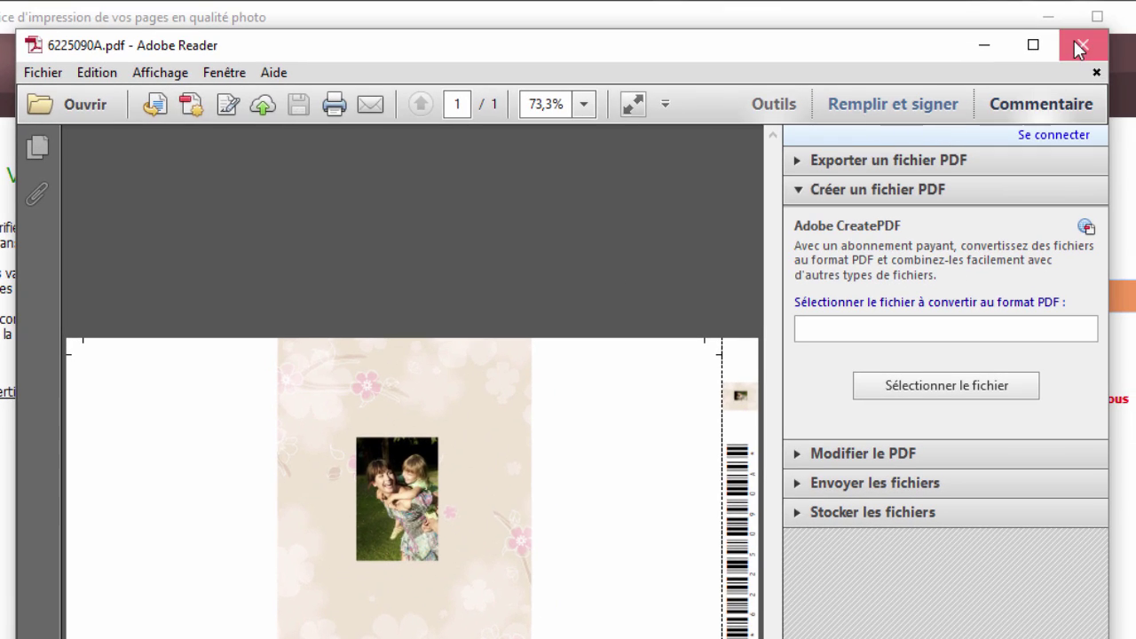
{"action": "left_click", "coordinate": [1074, 40]}
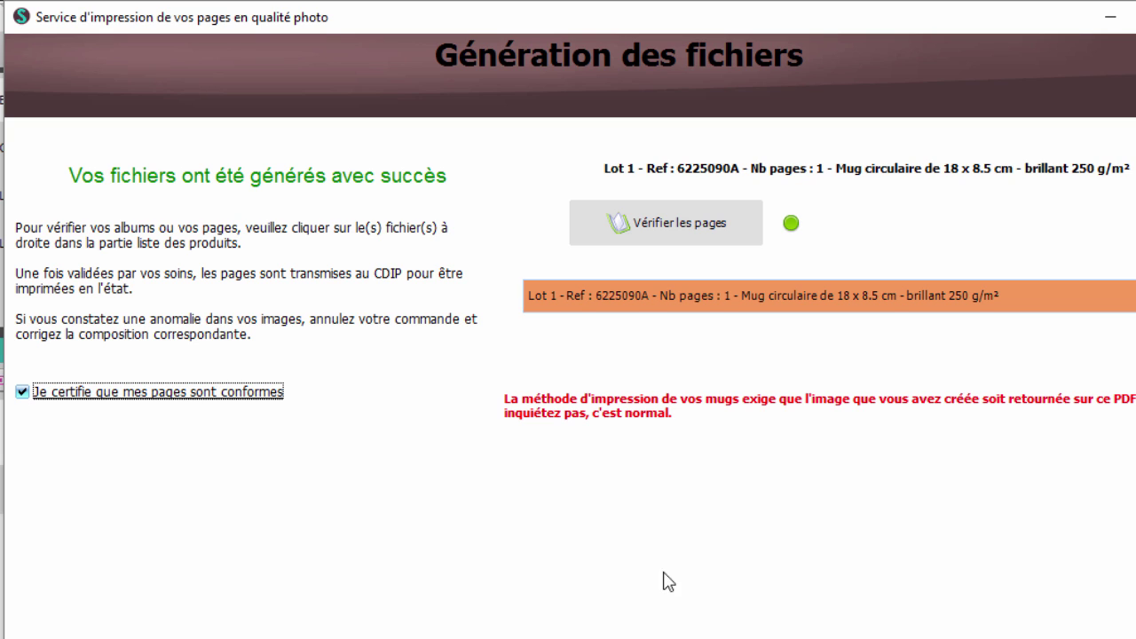
Keep 'Transfert internet sécurisé' as the send method and upload the mug pages
{"action": "left_click", "coordinate": [850, 626]}
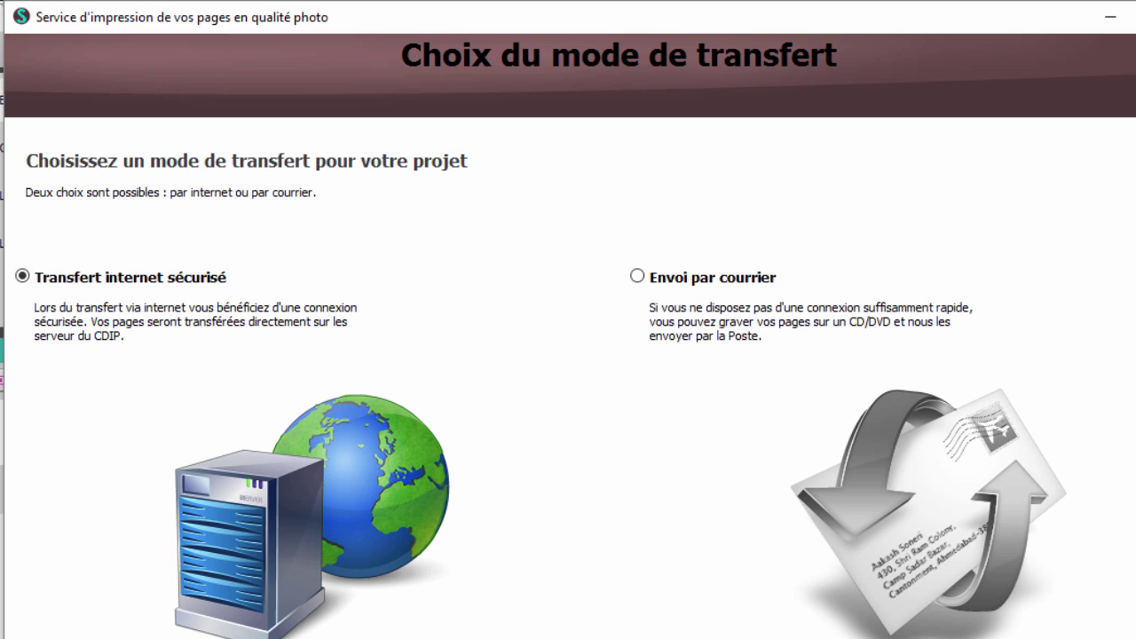
{"action": "left_click", "coordinate": [810, 615]}
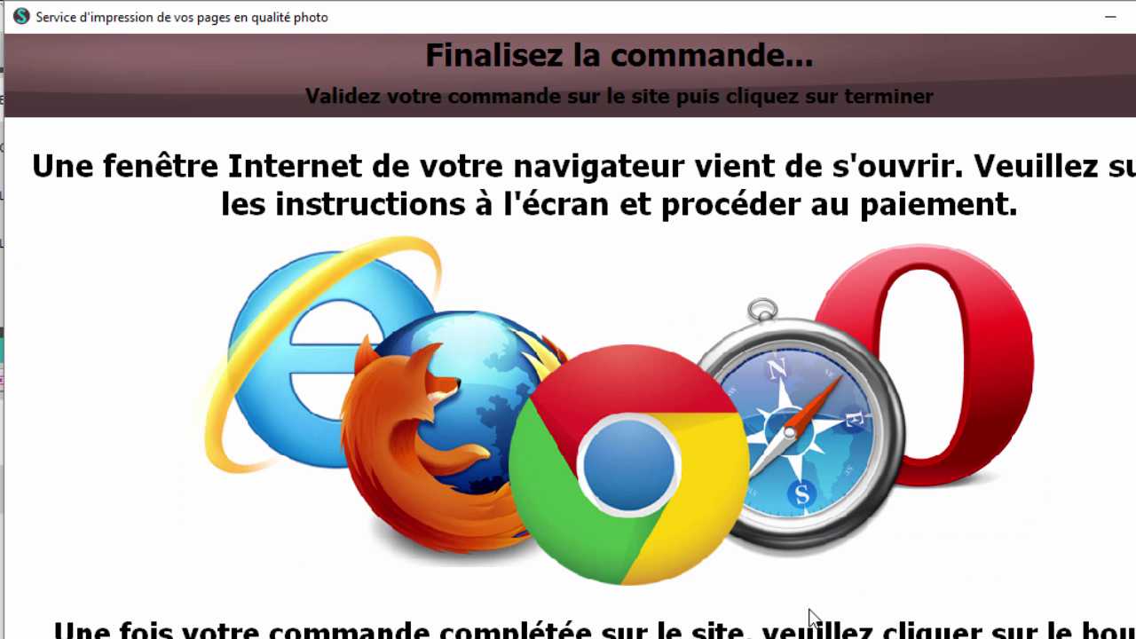